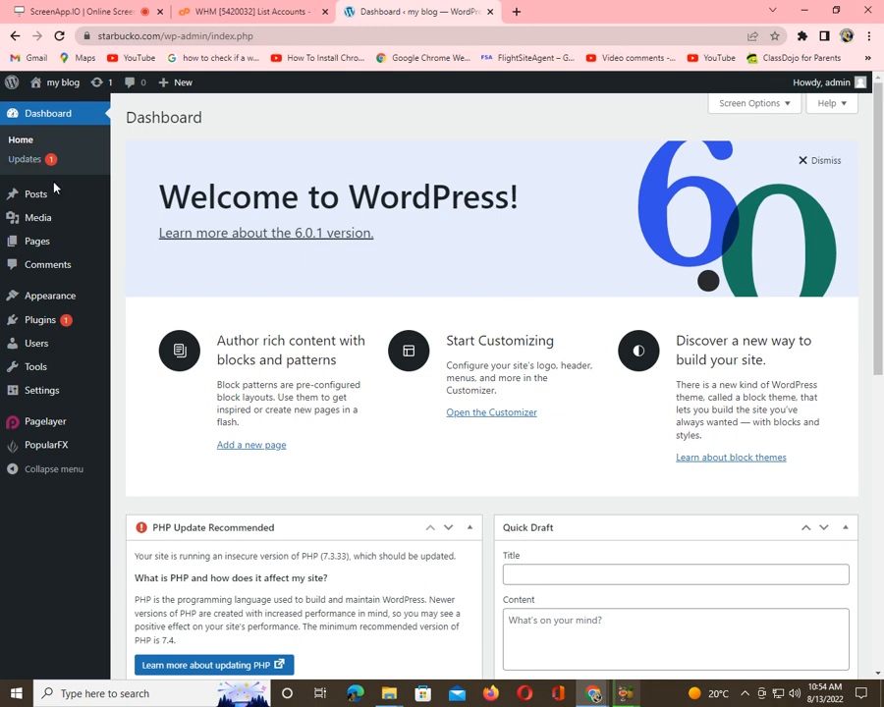
Step: Search the plugin directory for 'chaty', then install and activate the Chaty plugin
mouse_move(56, 199)
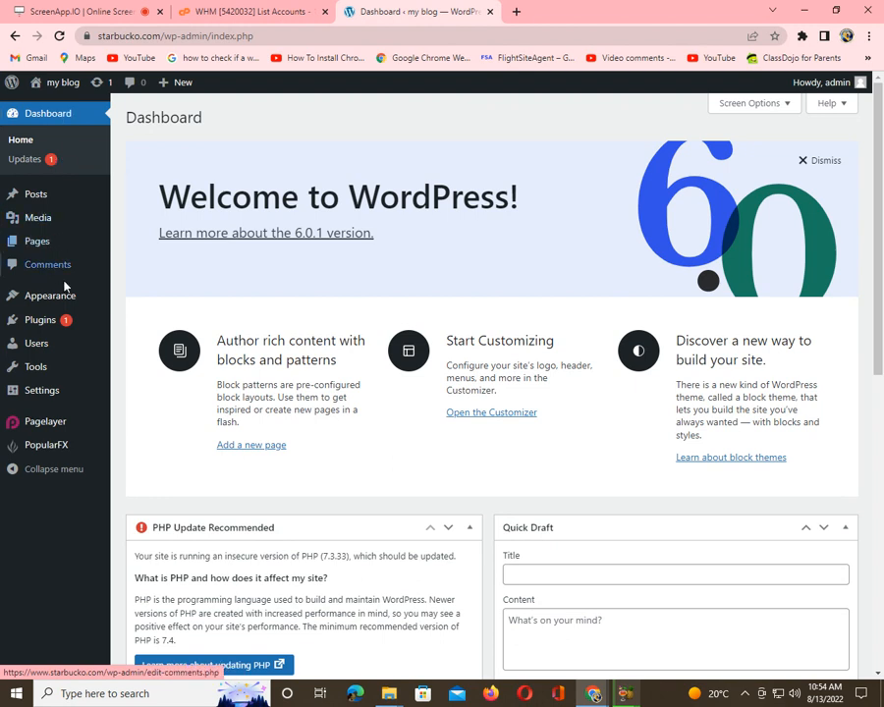
mouse_move(69, 319)
left_click(149, 324)
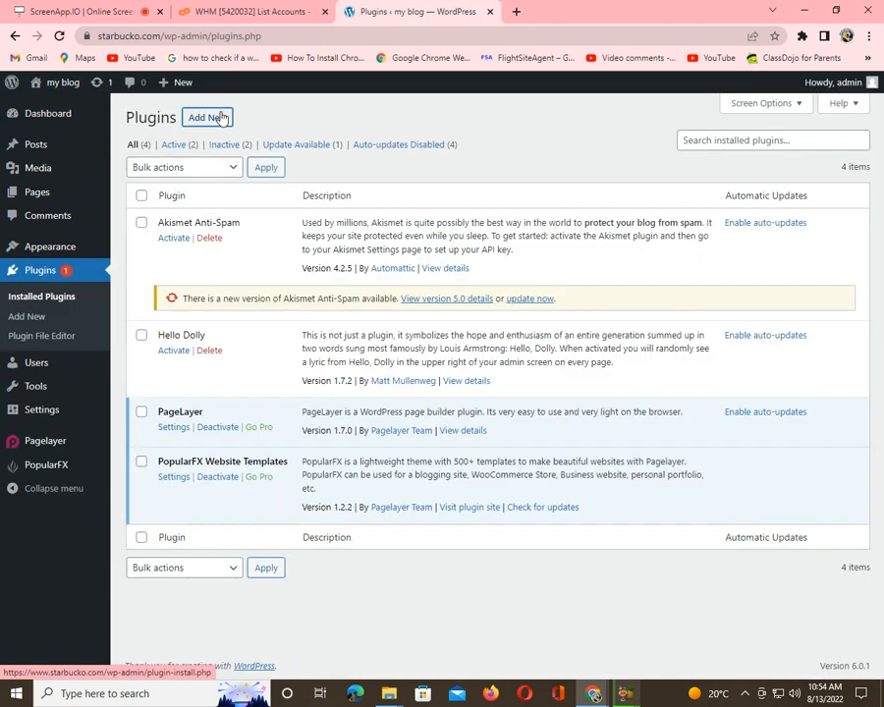
left_click(222, 118)
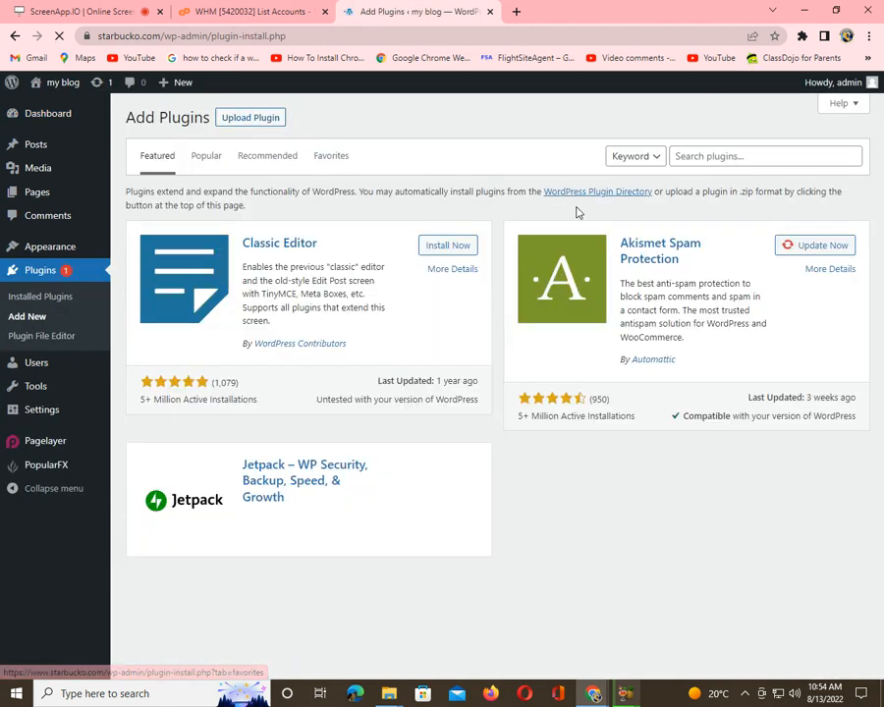
left_click(672, 152)
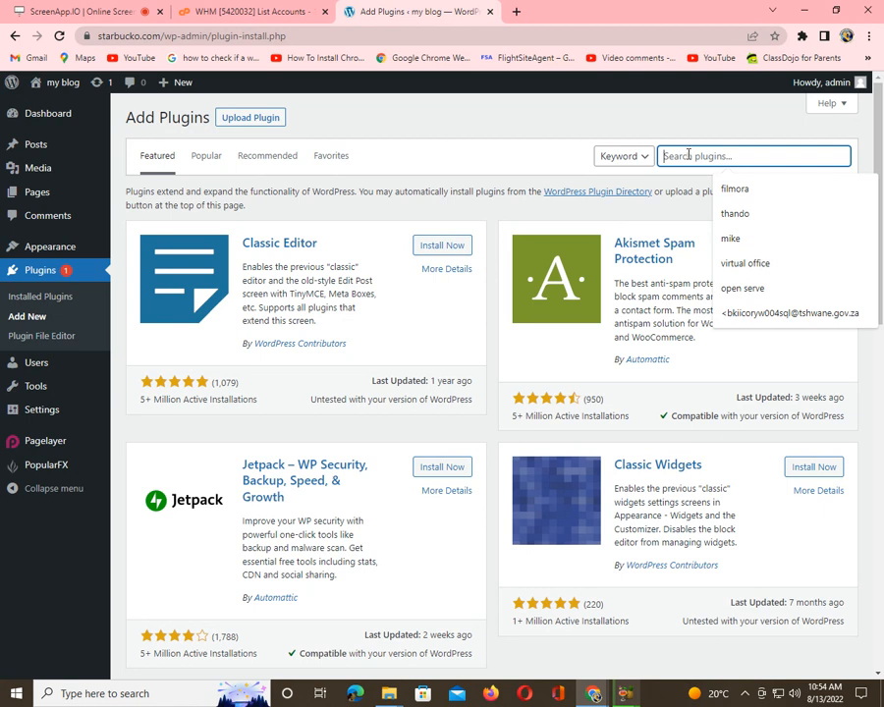
type("c")
key("BackSpace")
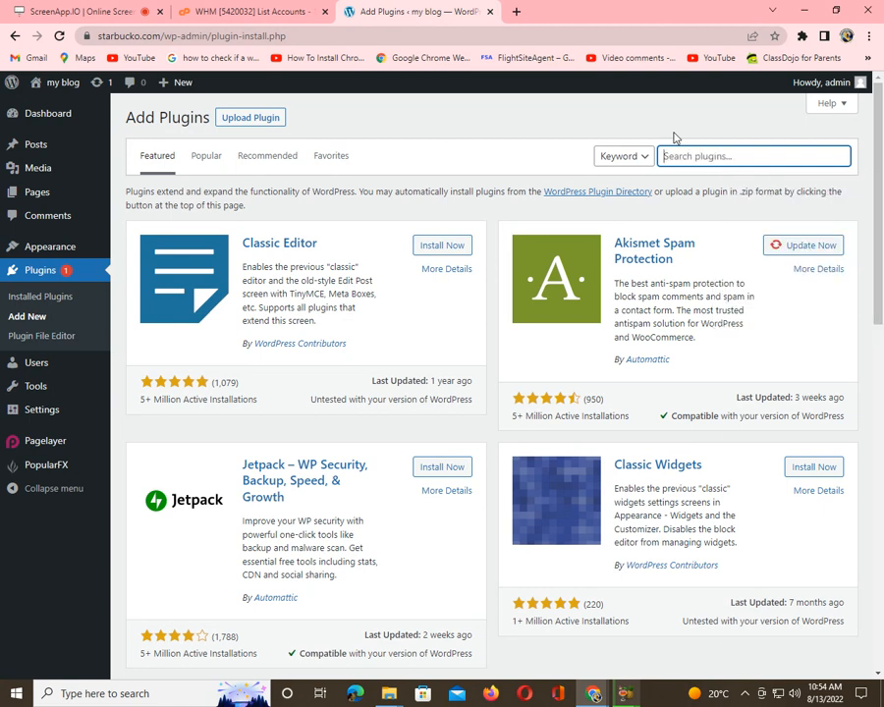
type("chaty")
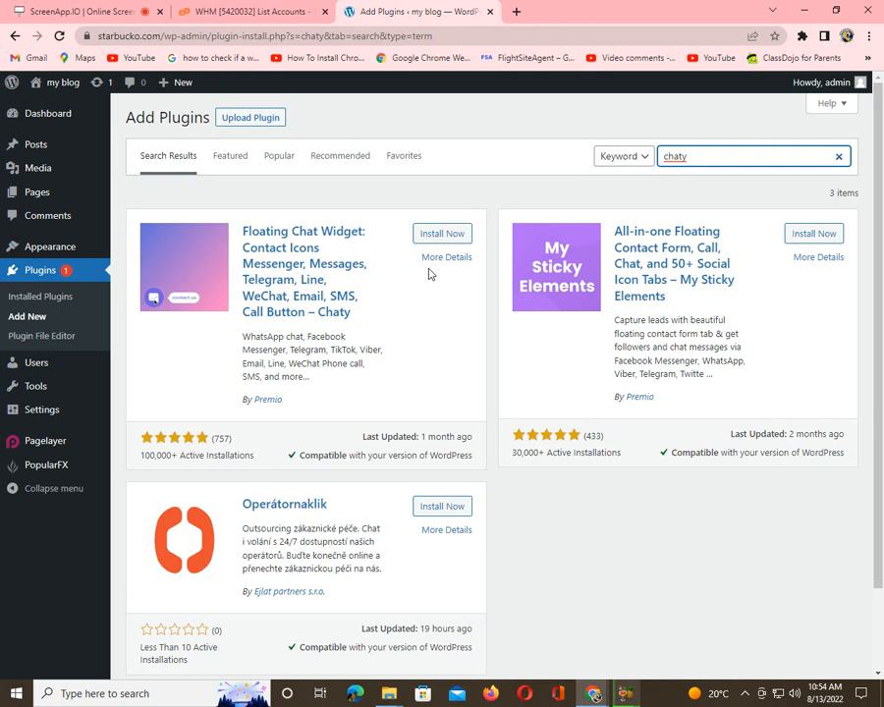
left_click(446, 238)
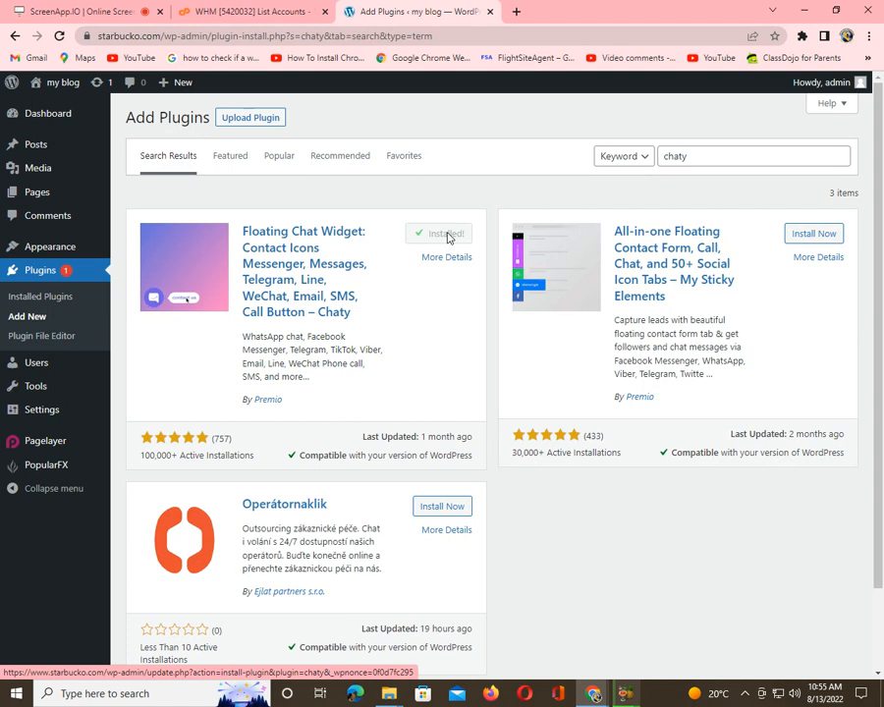
left_click(448, 235)
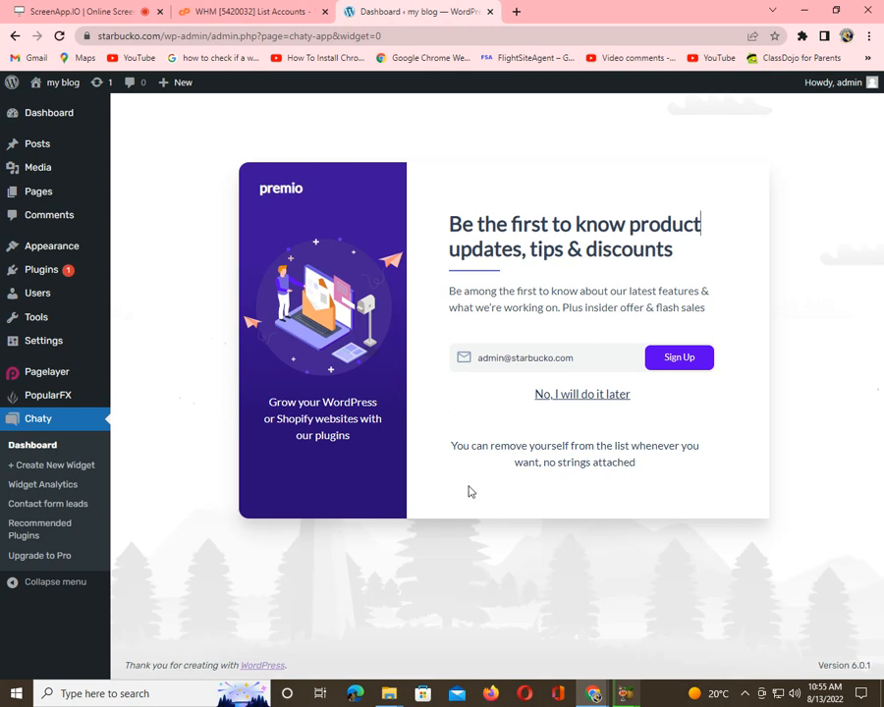
Step: Choose 'No, I will do it later' on the Chaty newsletter sign-up prompt
left_click(576, 393)
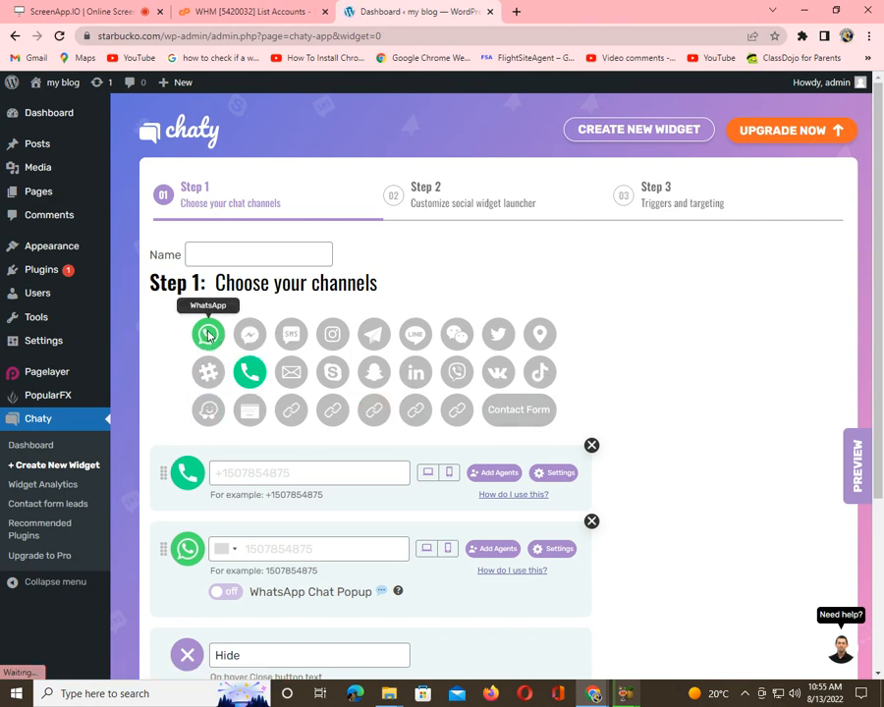
Step: Move the first entered number into the WhatsApp field and enter a different number for Phone
left_click(235, 473)
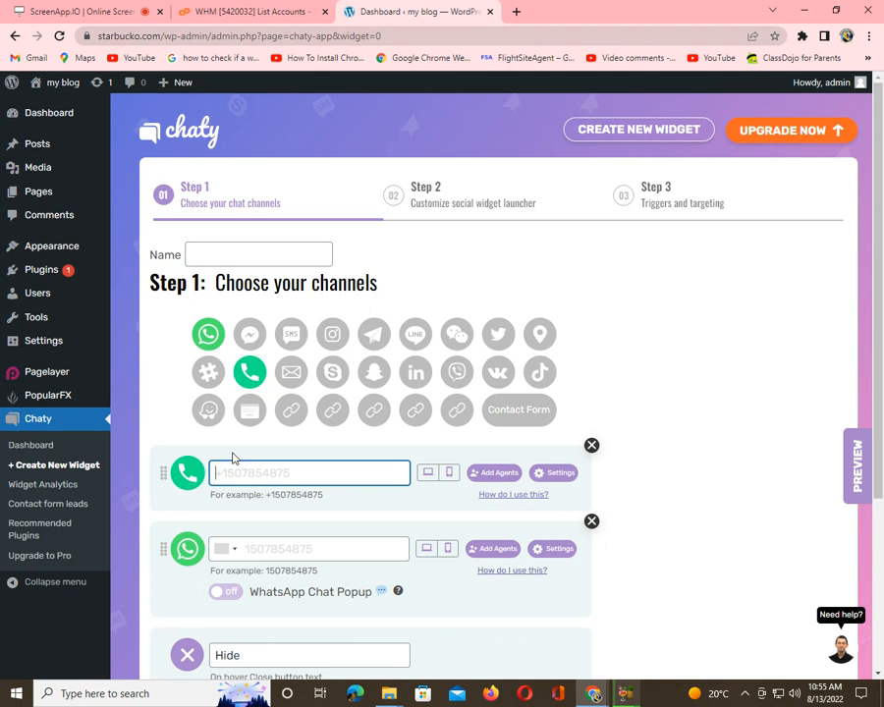
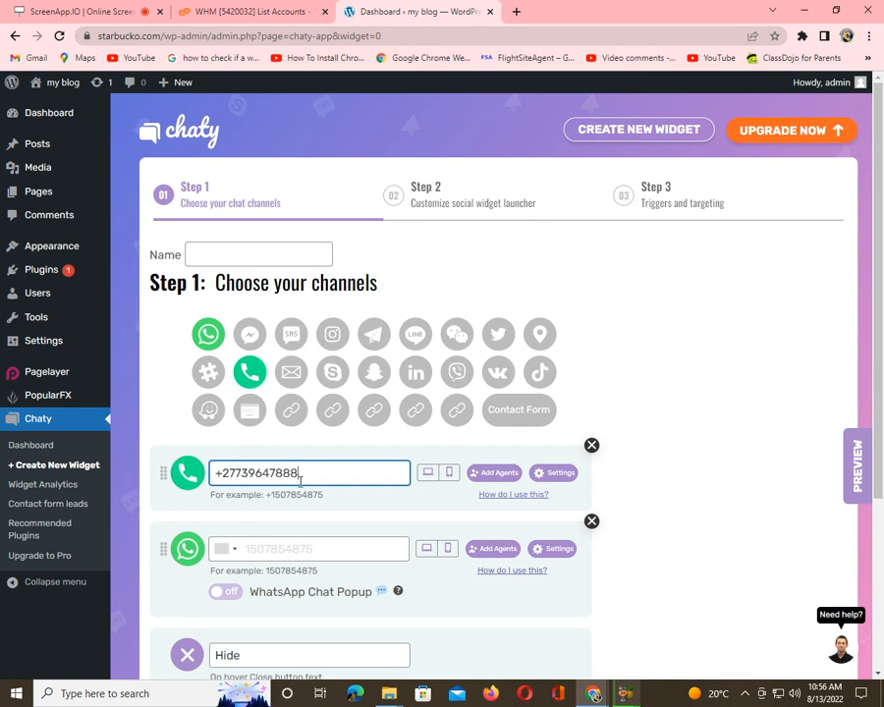
left_click_drag(303, 472, 211, 474)
right_click(234, 479)
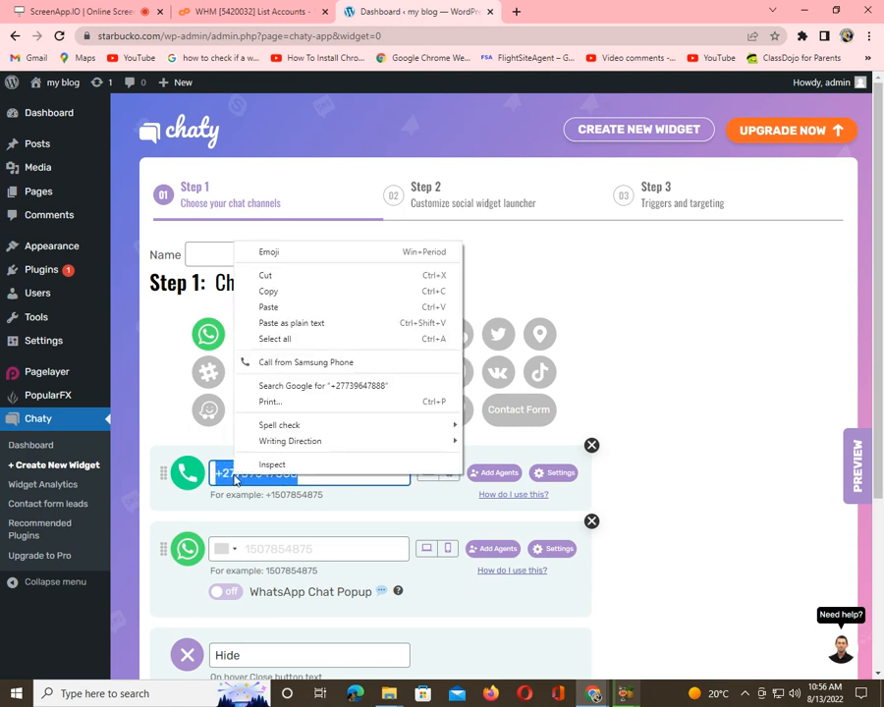
left_click(265, 275)
right_click(254, 546)
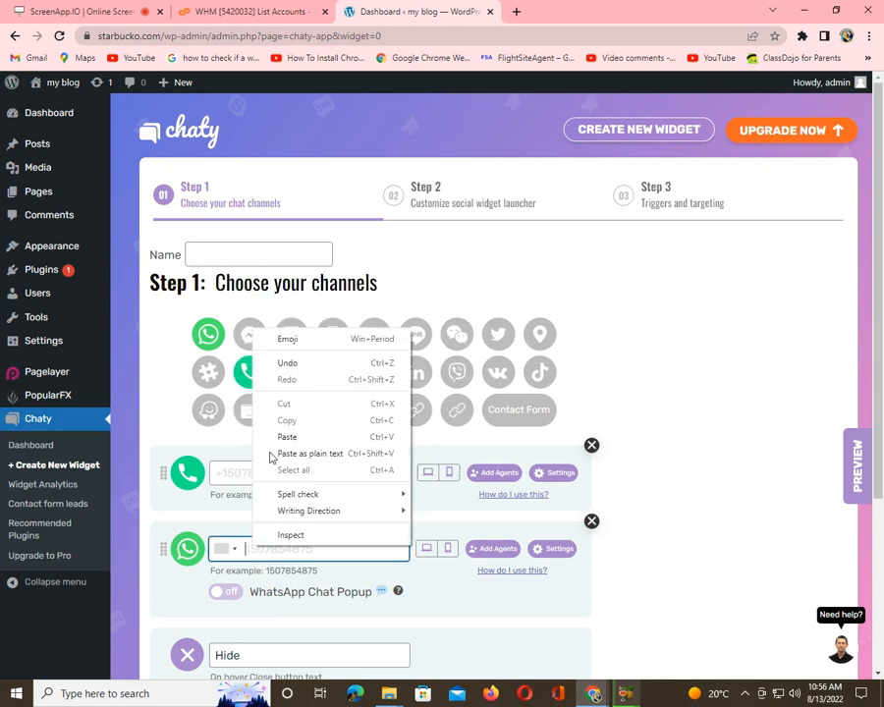
left_click(334, 434)
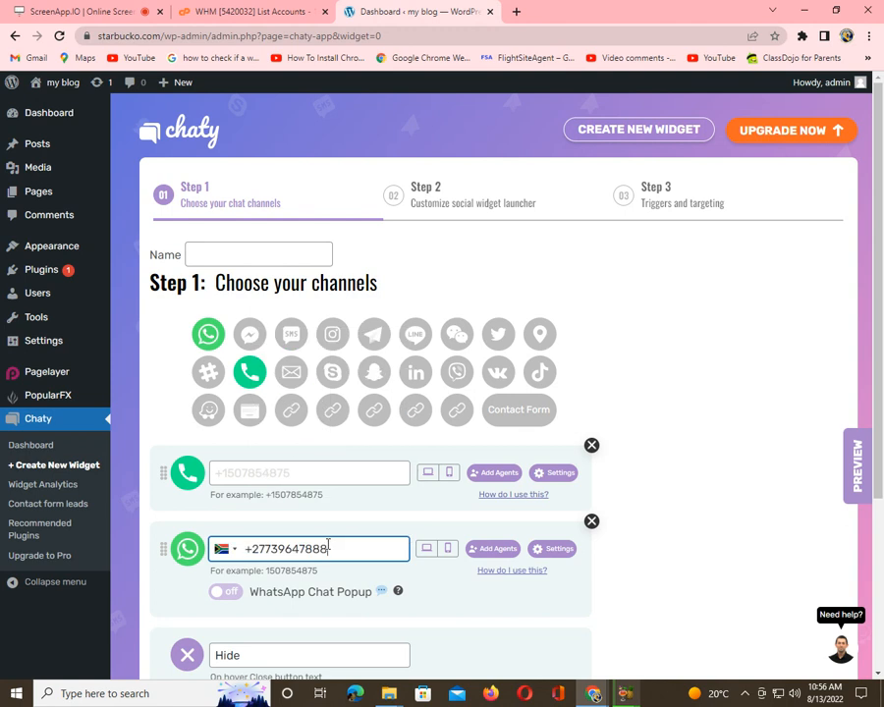
left_click(257, 469)
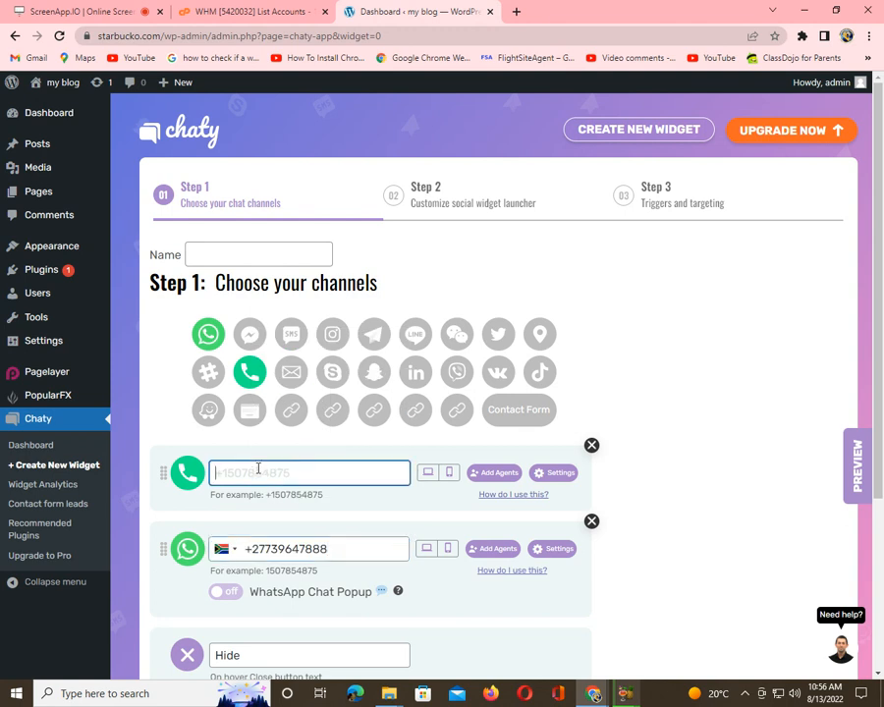
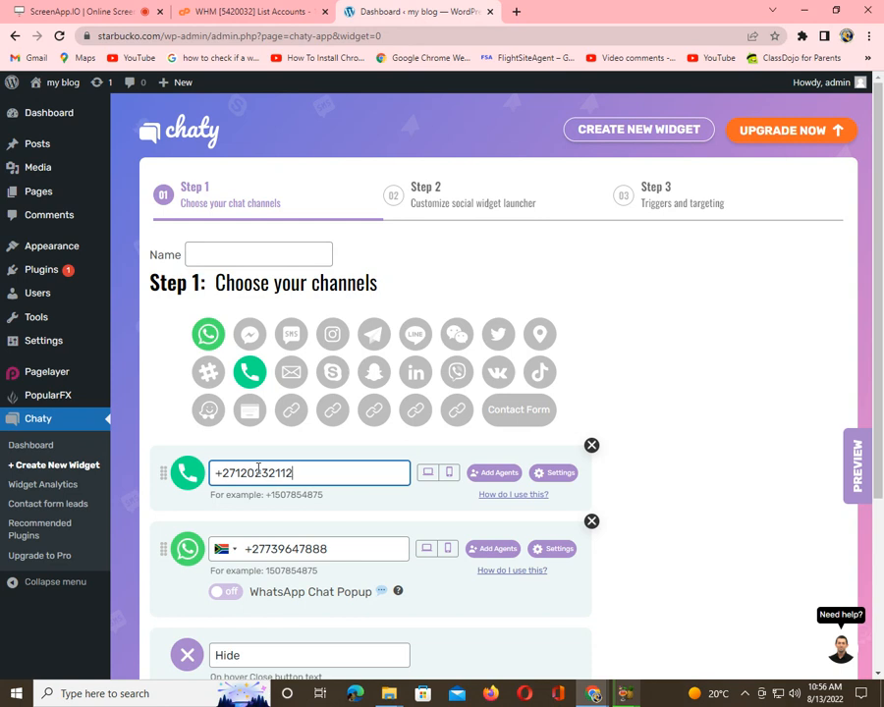
Step: Review the Phone and WhatsApp channel hover settings, then save the widget
left_click(558, 474)
scroll(558, 473, "down", 5)
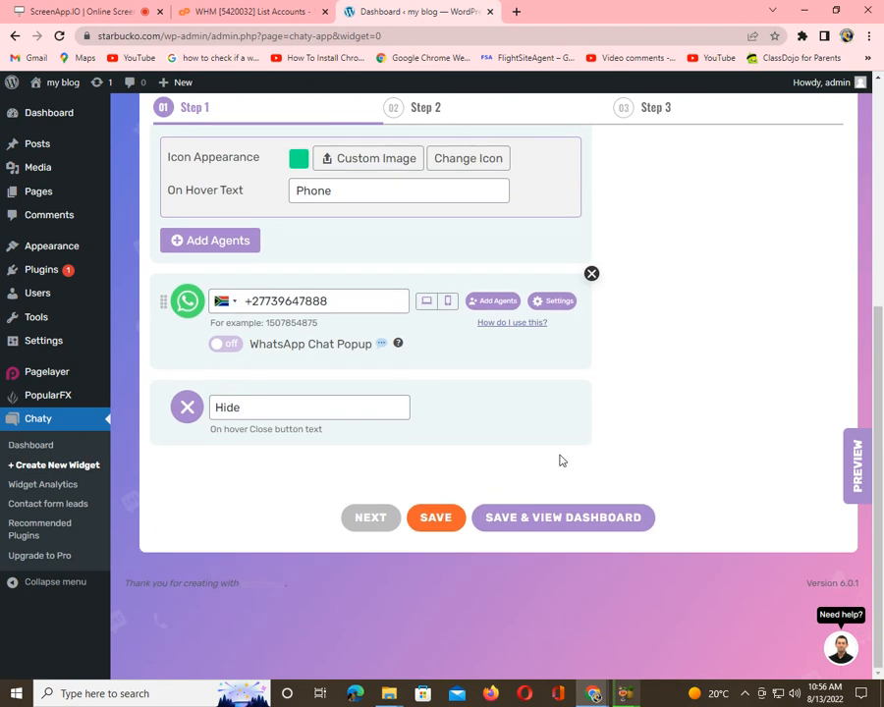
scroll(573, 337, "up", 1)
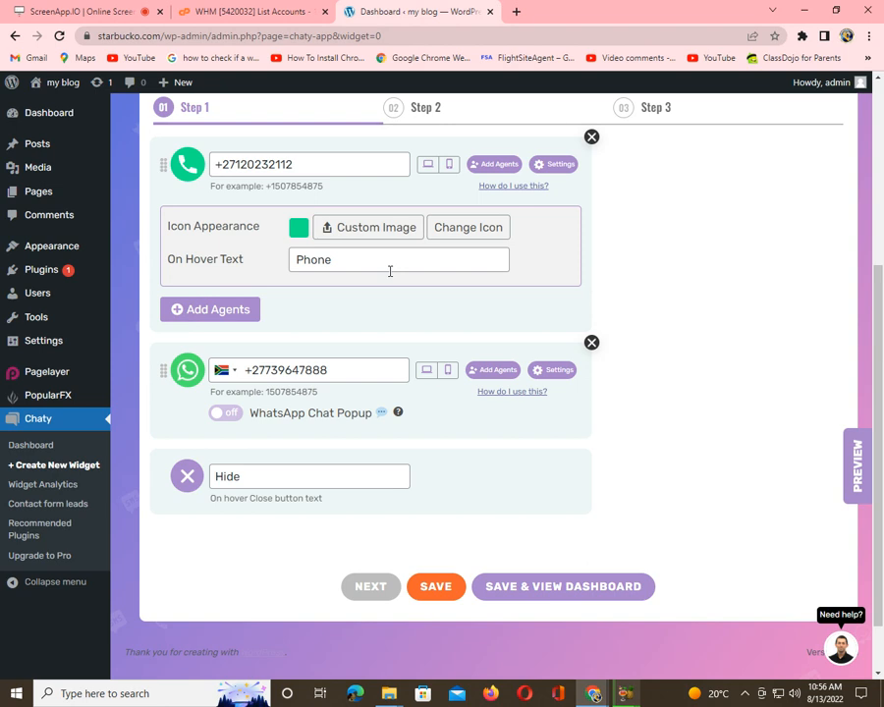
left_click(553, 369)
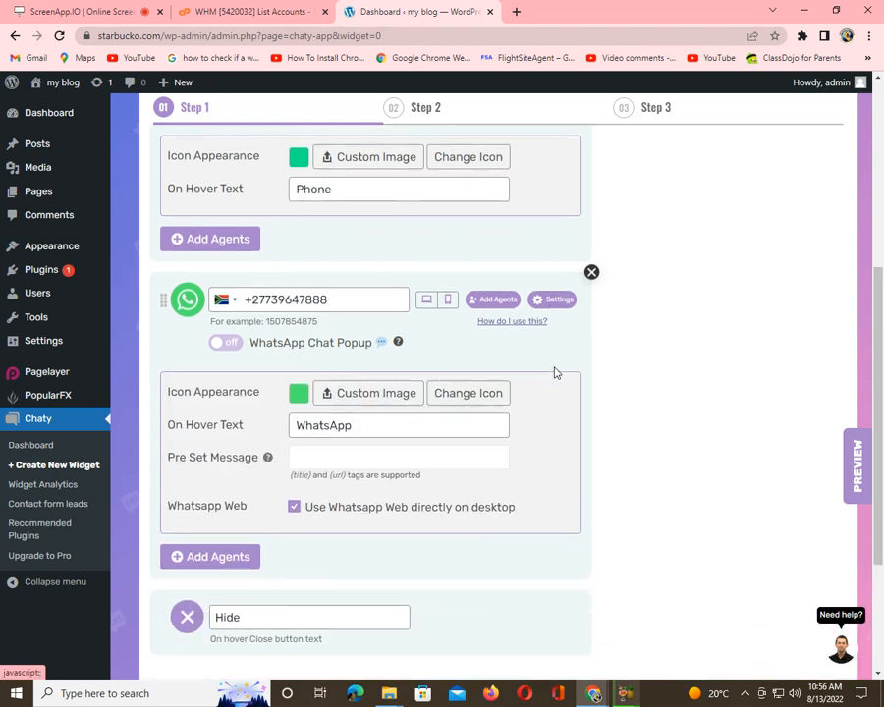
scroll(553, 371, "down", 2)
scroll(458, 344, "up", 1)
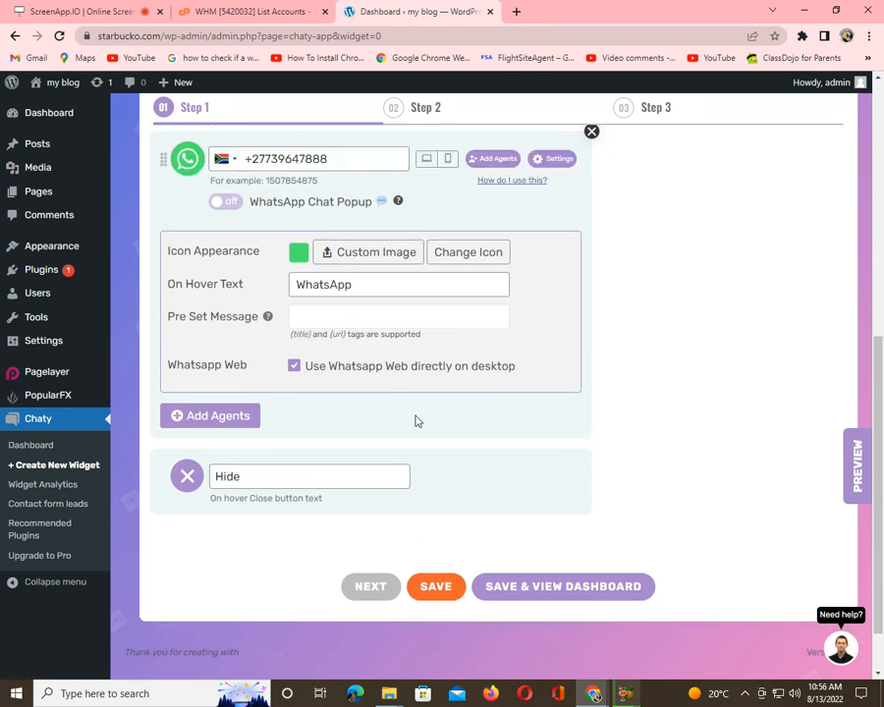
left_click(437, 588)
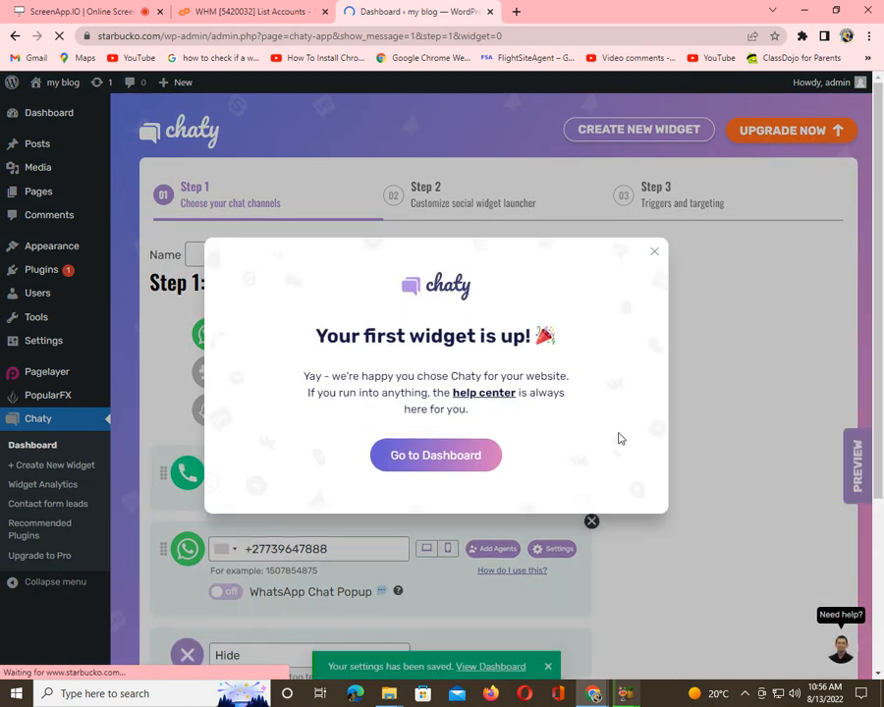
Step: Close the 'Your first widget is up!' confirmation and scroll through the channel settings
left_click(653, 253)
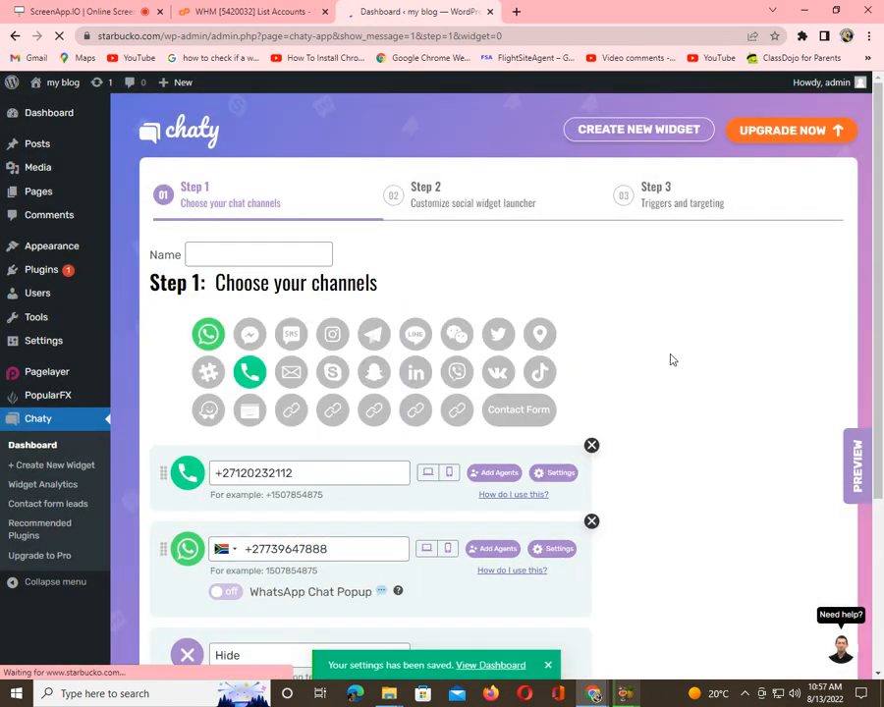
scroll(668, 358, "down", 1)
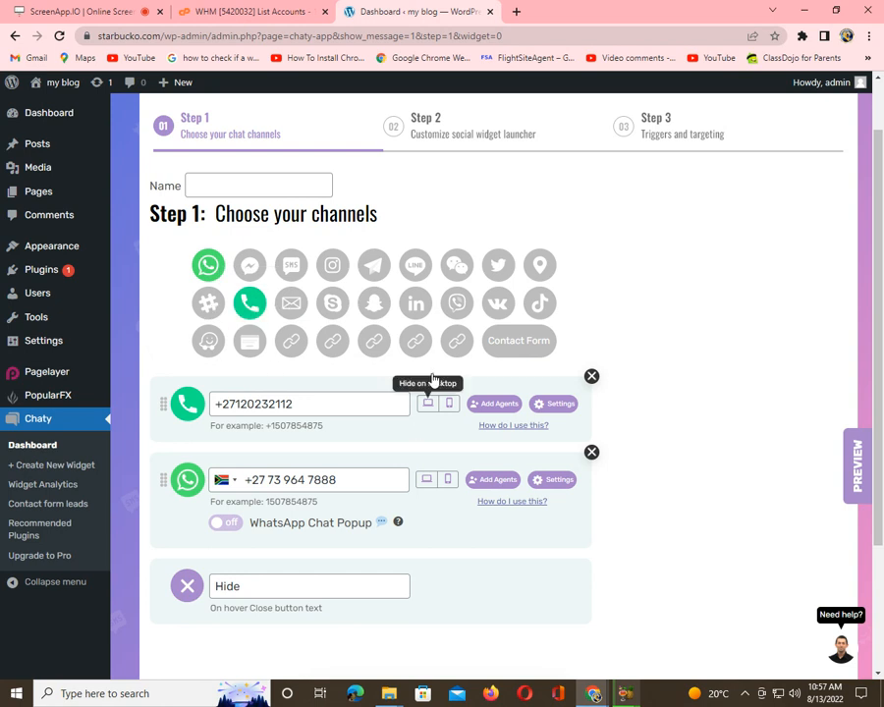
Step: Open the public site in a new browser tab
right_click(59, 85)
left_click(47, 110)
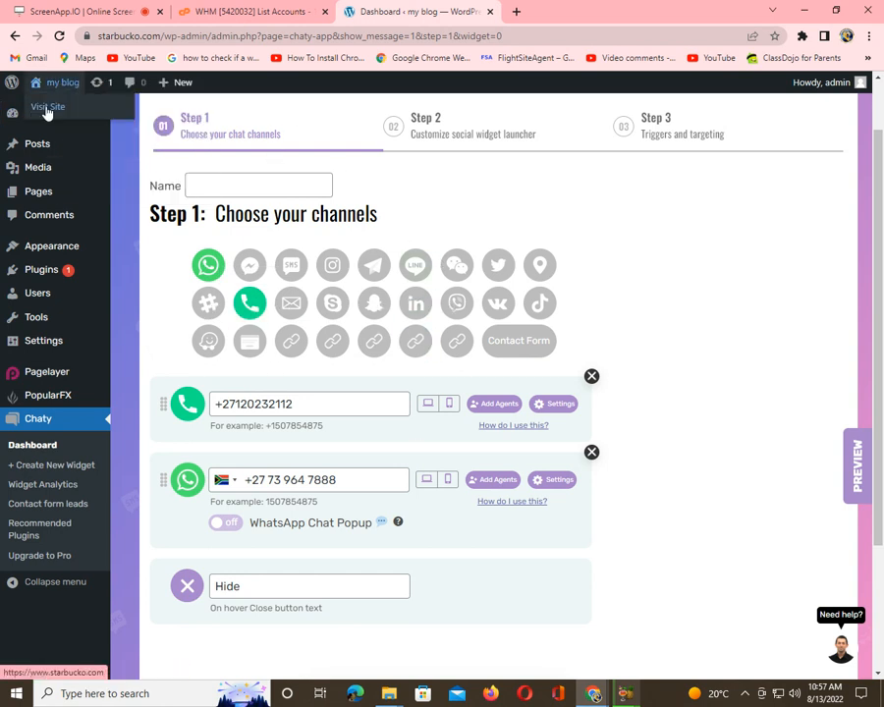
right_click(47, 106)
left_click(82, 119)
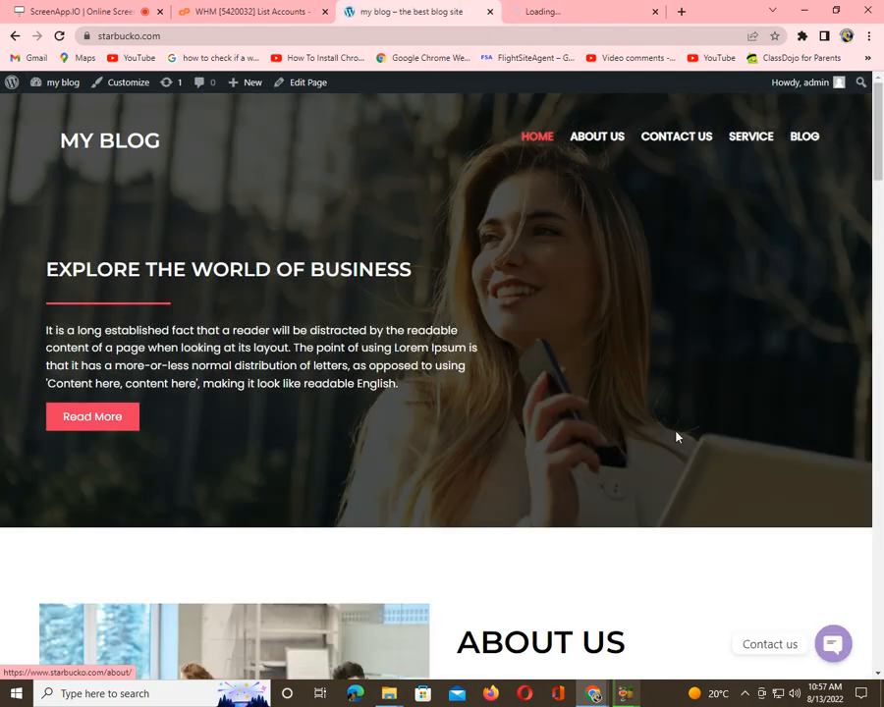
Step: Expand the Contact us widget, test its Phone button, and dismiss the call prompt
left_click(832, 645)
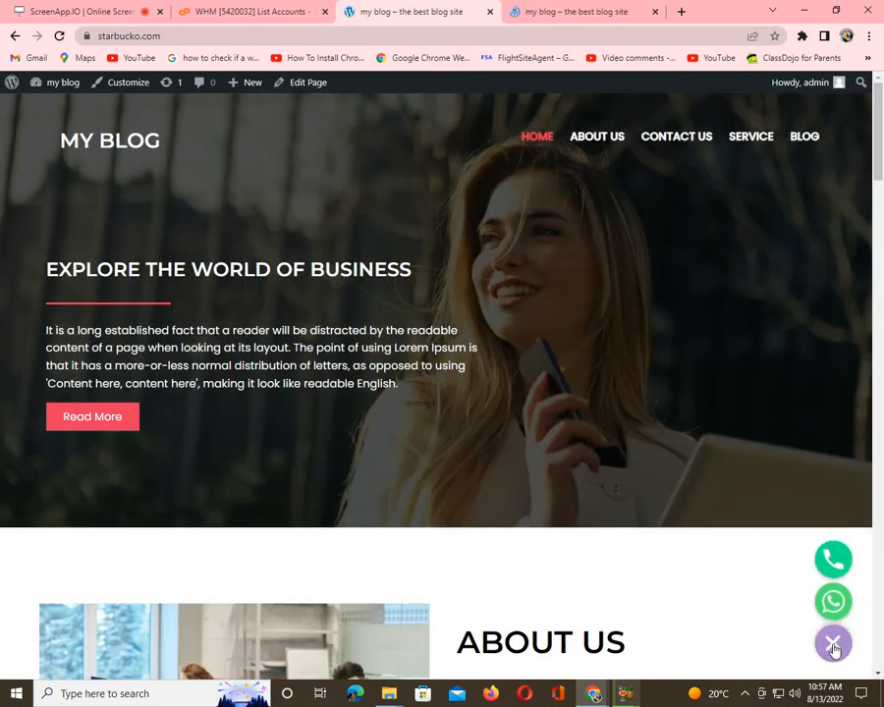
left_click(835, 562)
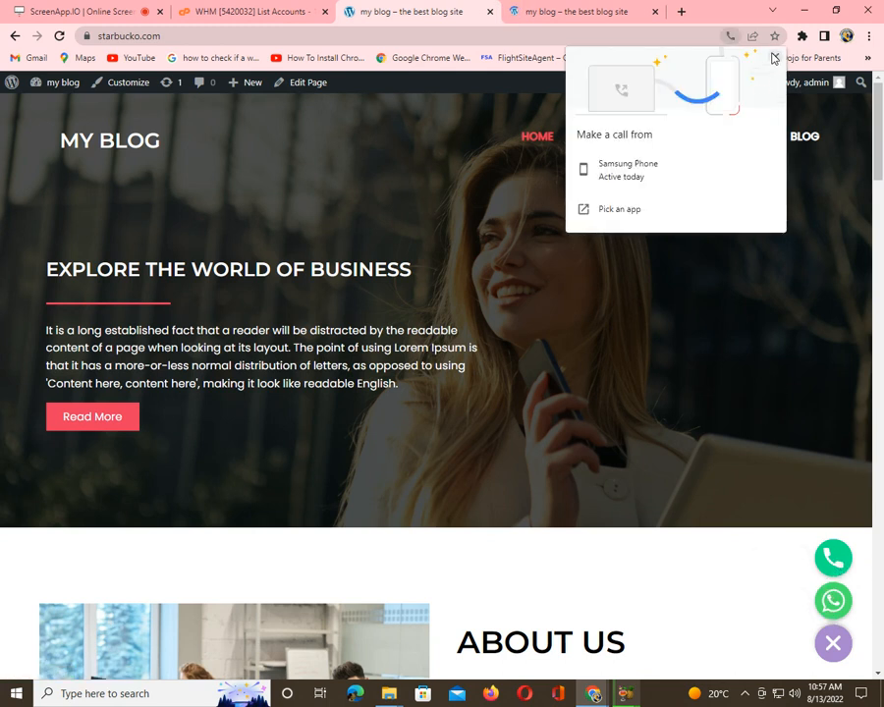
left_click(775, 57)
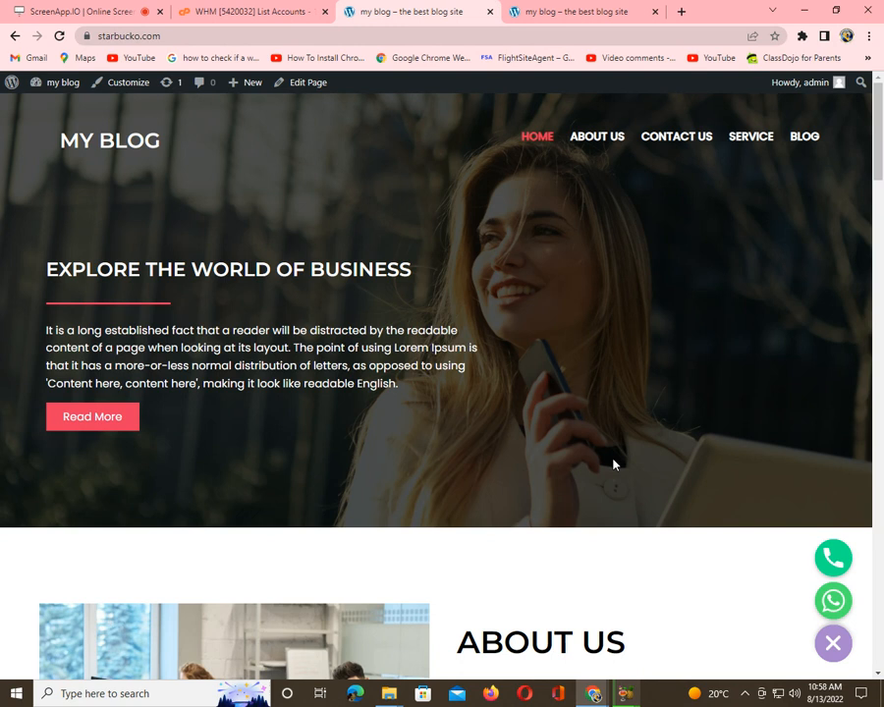
scroll(612, 464, "down", 4)
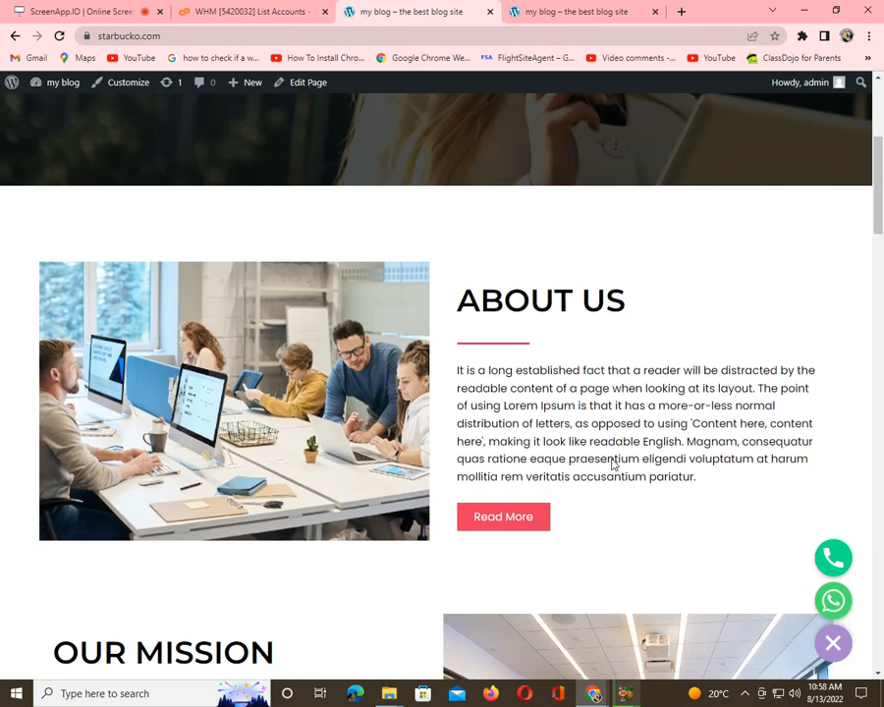
scroll(613, 463, "down", 3)
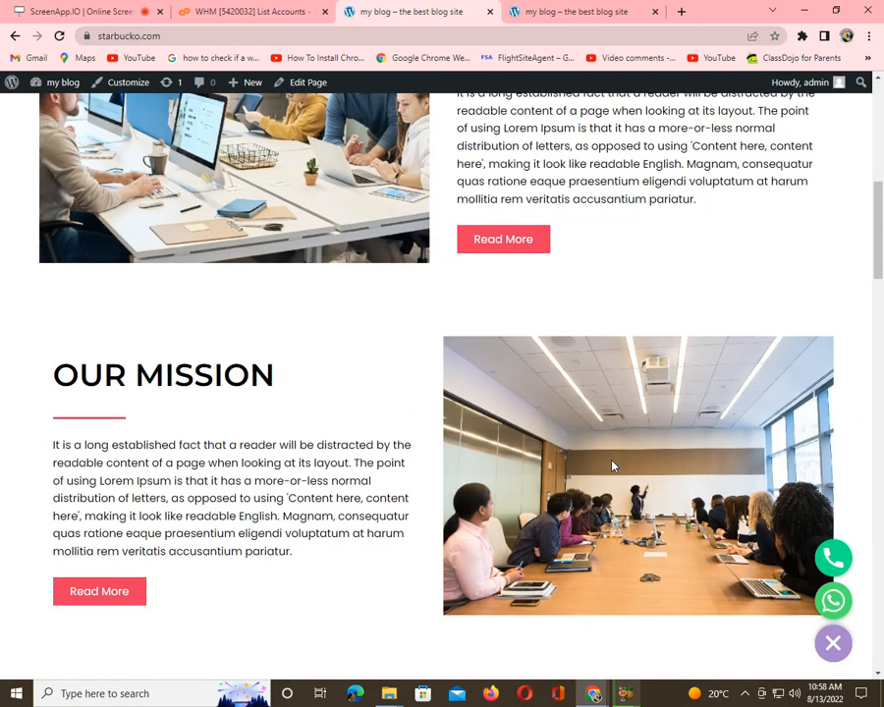
scroll(613, 466, "down", 4)
scroll(613, 466, "up", 12)
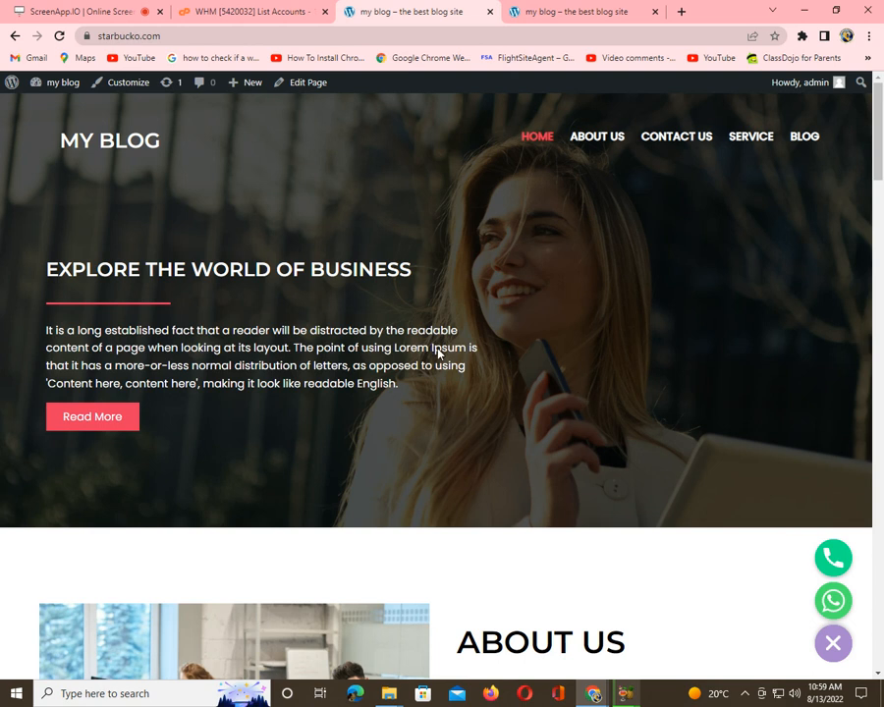
mouse_move(57, 90)
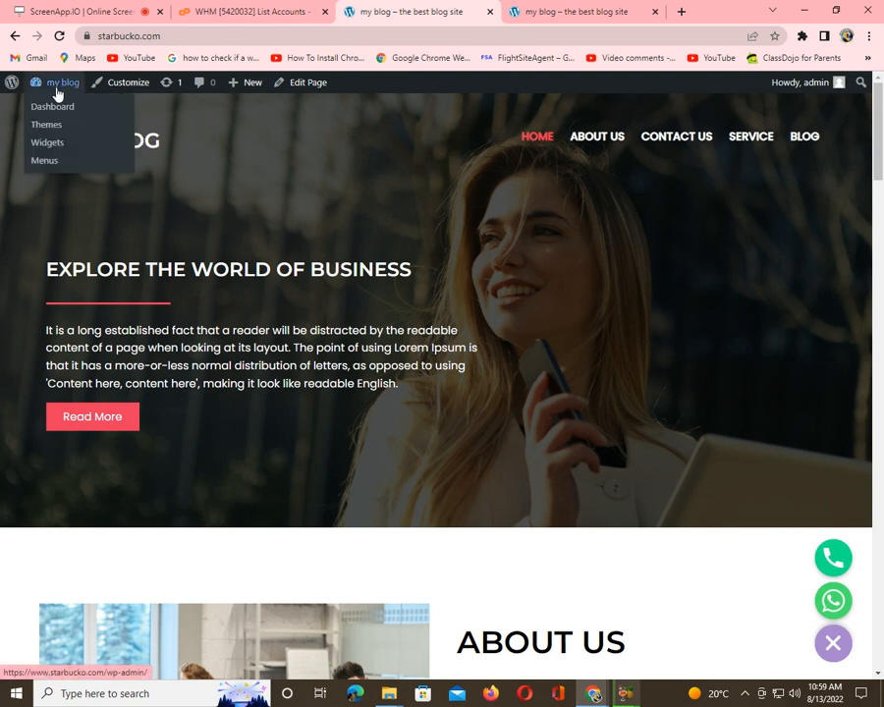